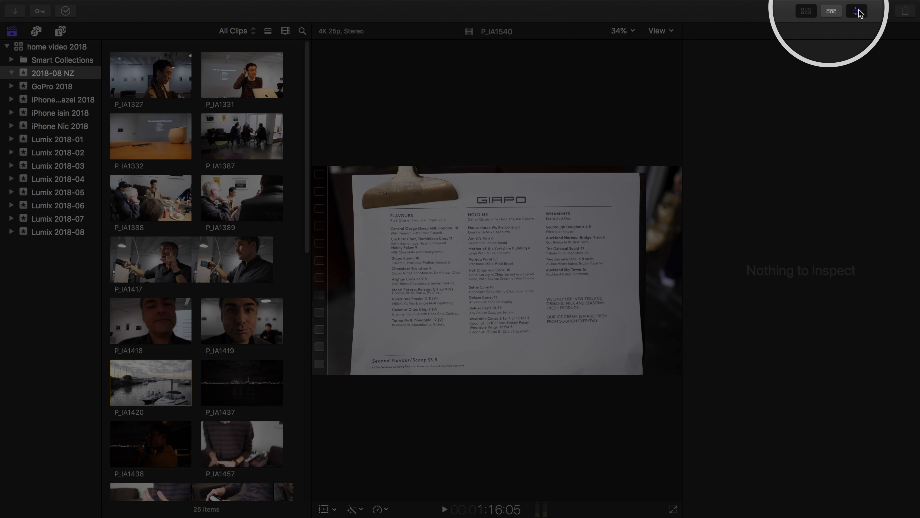
- Hide the inspector, and preview the browser's list view before returning to filmstrip view
{"action": "left_click", "coordinate": [857, 10]}
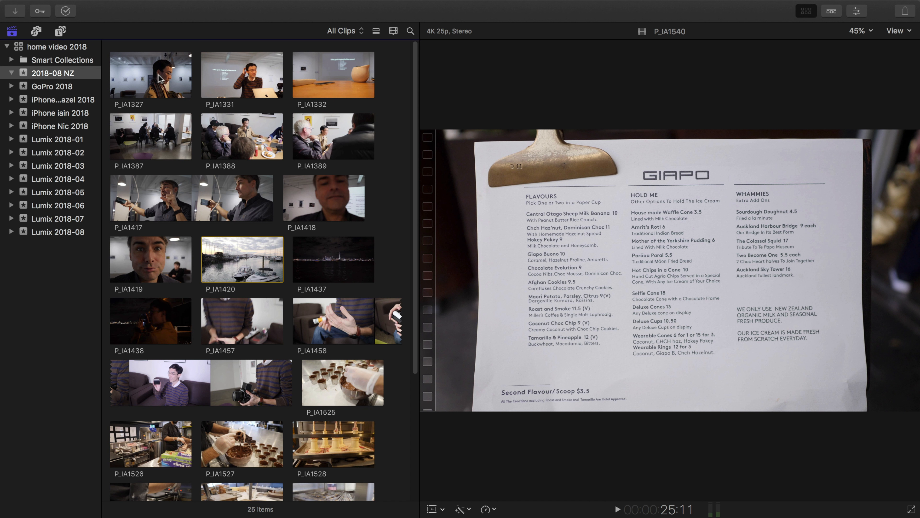
{"action": "left_click", "coordinate": [375, 32]}
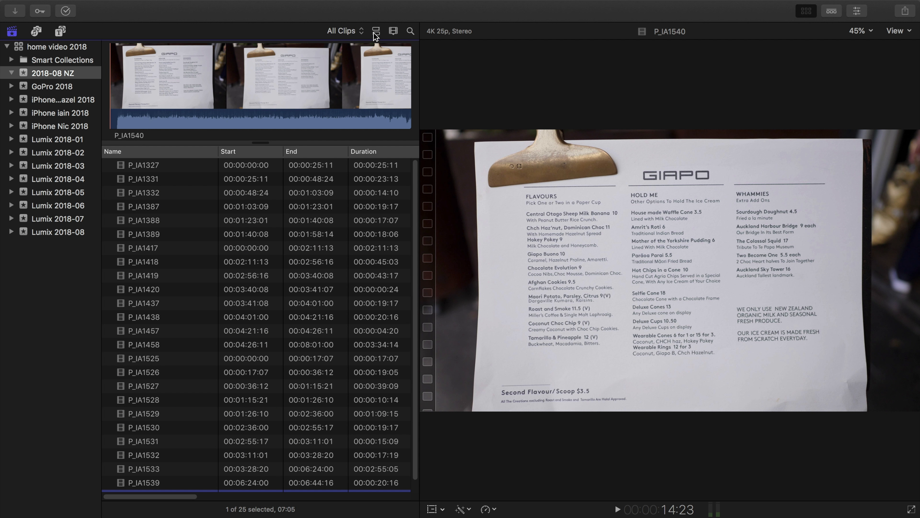
{"action": "left_click", "coordinate": [374, 32]}
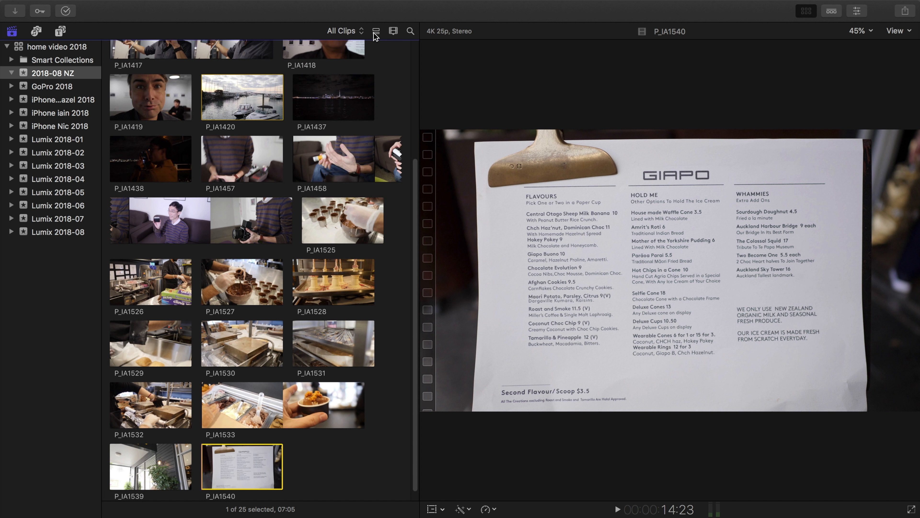
- Set the browser's filmstrip duration to 5s per thumbnail and return to the first clips
{"action": "left_click", "coordinate": [393, 31]}
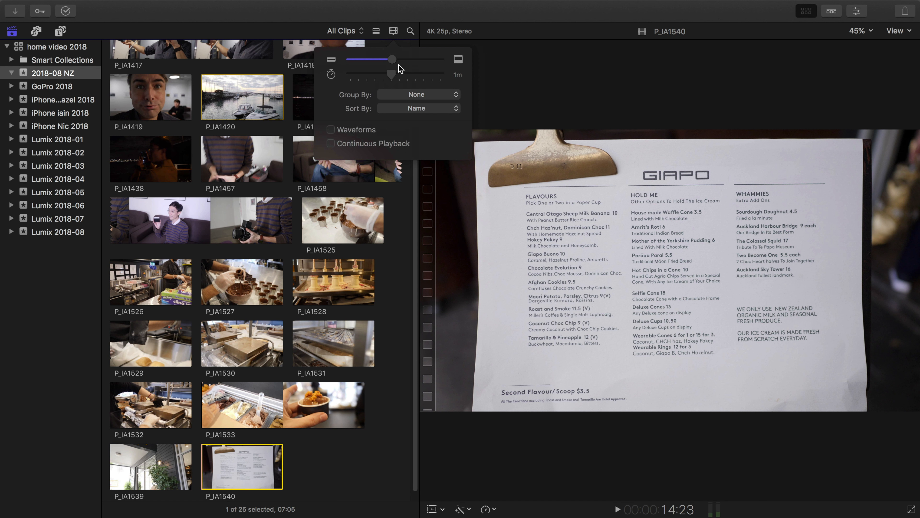
{"action": "left_click_drag", "start_coordinate": [393, 74], "coordinate": [425, 77]}
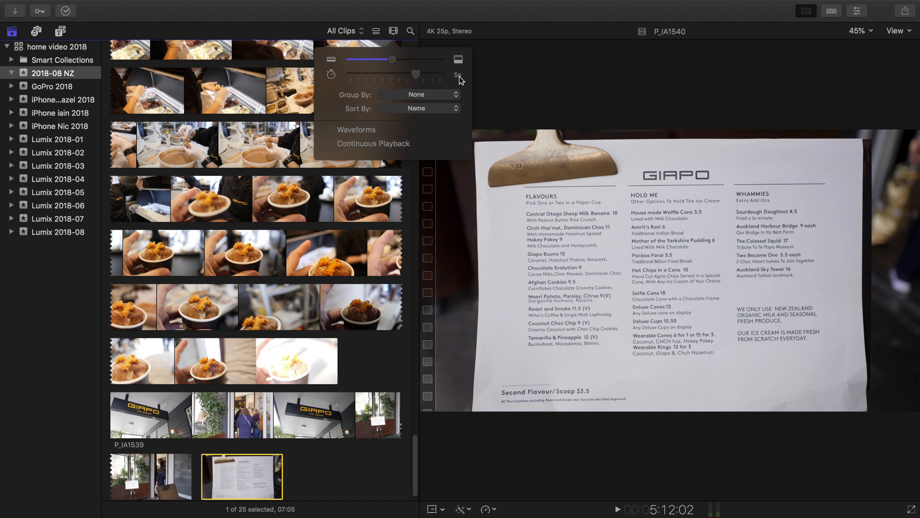
{"action": "left_click", "coordinate": [393, 31]}
{"action": "scroll", "coordinate": [258, 204], "scroll_direction": "up", "scroll_amount": 10}
{"action": "scroll", "coordinate": [259, 205], "scroll_direction": "up", "scroll_amount": 10}
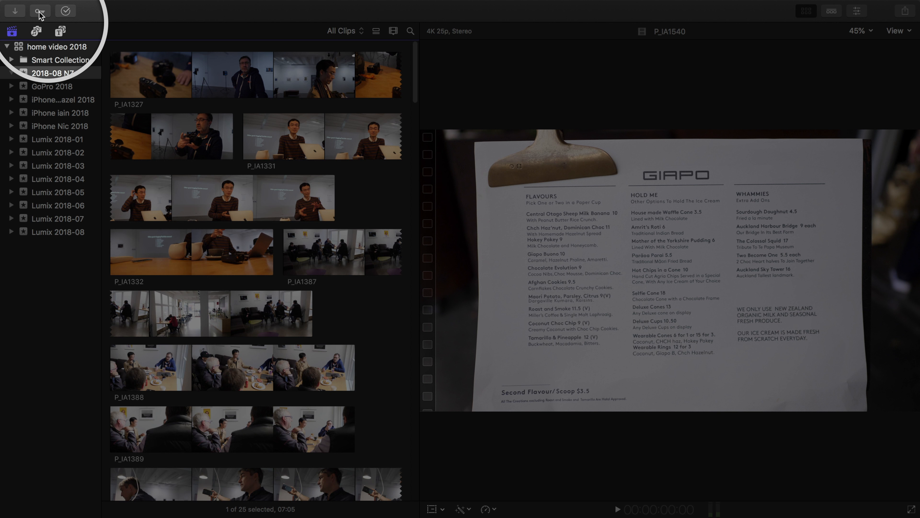
- Open the keyword editor and clear the keywords assigned to shortcuts 3 to 9
{"action": "left_click", "coordinate": [40, 12]}
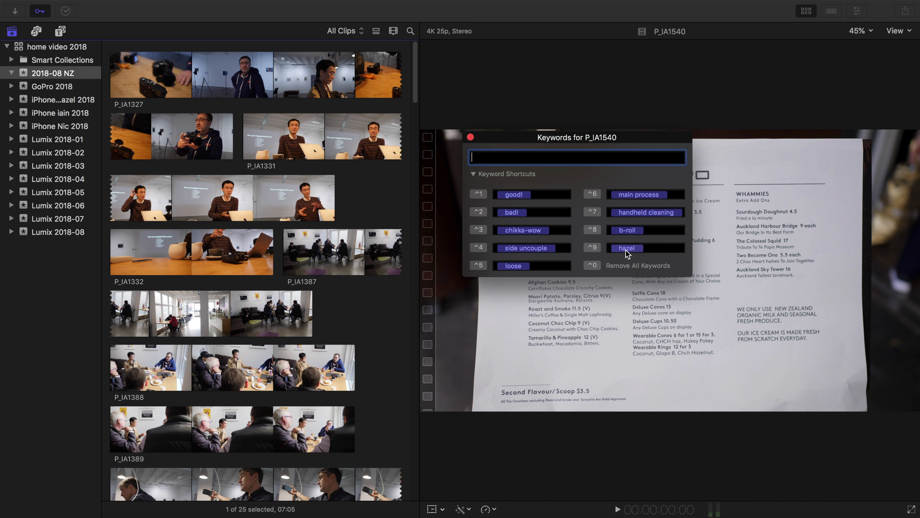
{"action": "left_click", "coordinate": [568, 232]}
{"action": "key", "text": "BackSpace"}
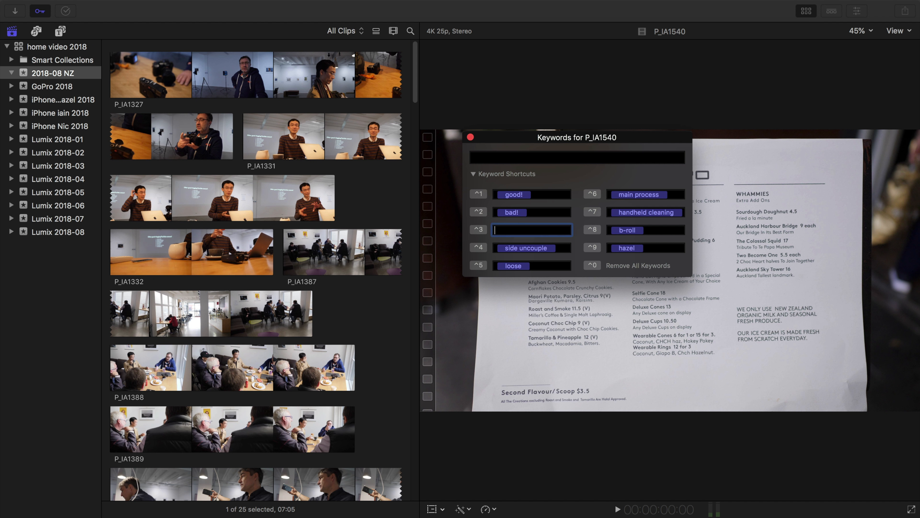
{"action": "left_click", "coordinate": [560, 247]}
{"action": "key", "text": "BackSpace"}
{"action": "left_click", "coordinate": [561, 266]}
{"action": "key", "text": "BackSpace"}
{"action": "left_click", "coordinate": [675, 198]}
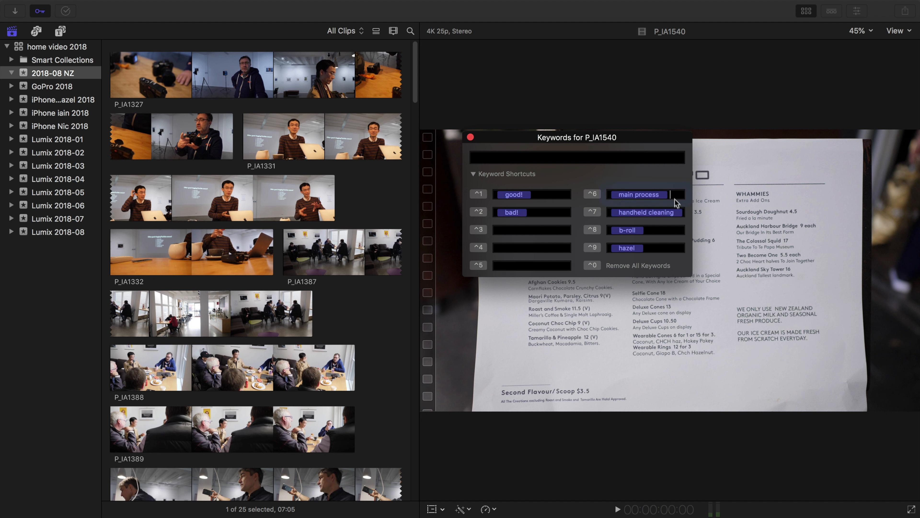
{"action": "key", "text": "BackSpace"}
{"action": "left_click", "coordinate": [680, 214]}
{"action": "key", "text": "BackSpace"}
{"action": "left_click", "coordinate": [681, 231]}
{"action": "key", "text": "BackSpace"}
{"action": "left_click", "coordinate": [679, 248]}
{"action": "key", "text": "BackSpace"}
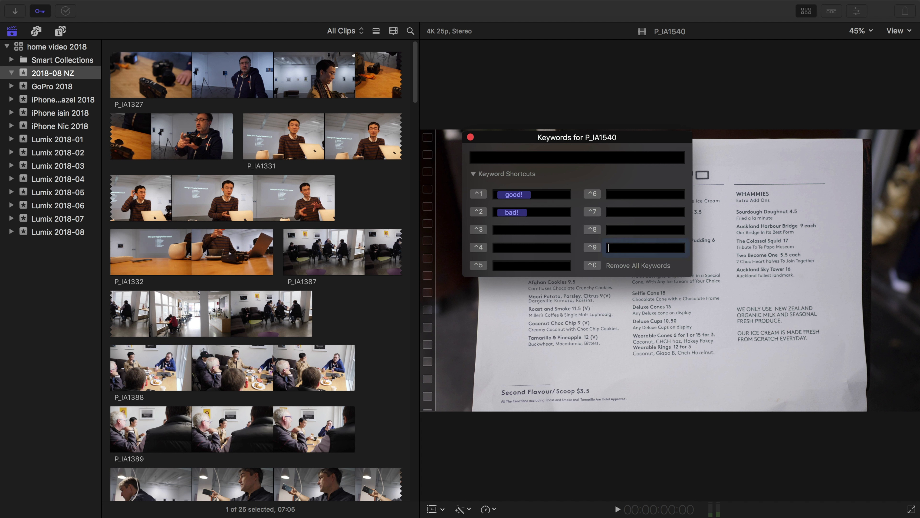
- Assign a person's first name as the keyword for shortcut 3 and "workshops" for shortcut 4
{"action": "left_click", "coordinate": [524, 230]}
{"action": "type", "text": "lok"}
{"action": "key", "text": "Return"}
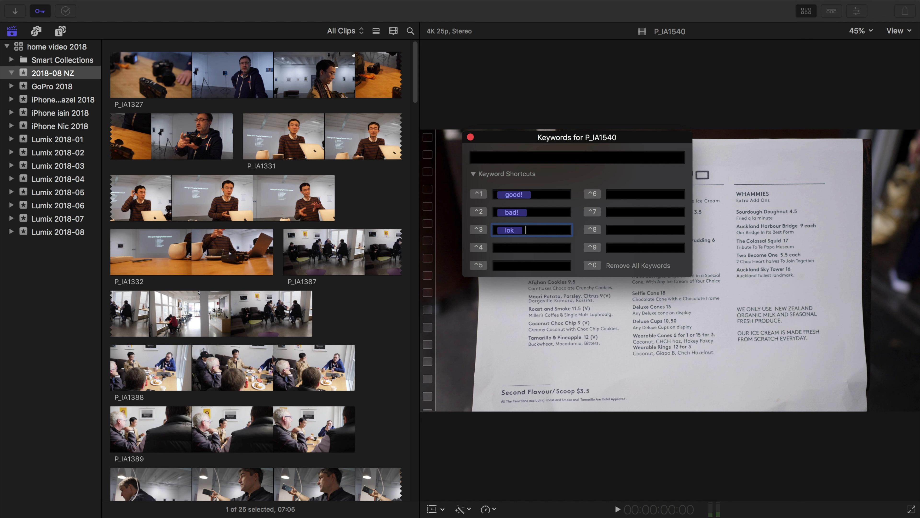
{"action": "left_click", "coordinate": [522, 248]}
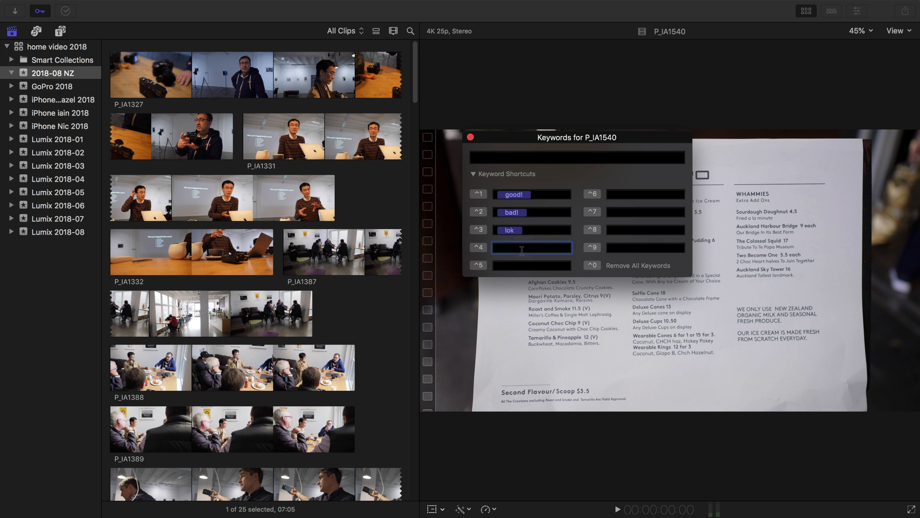
{"action": "type", "text": "workshops"}
{"action": "key", "text": "Return"}
{"action": "left_click", "coordinate": [494, 156]}
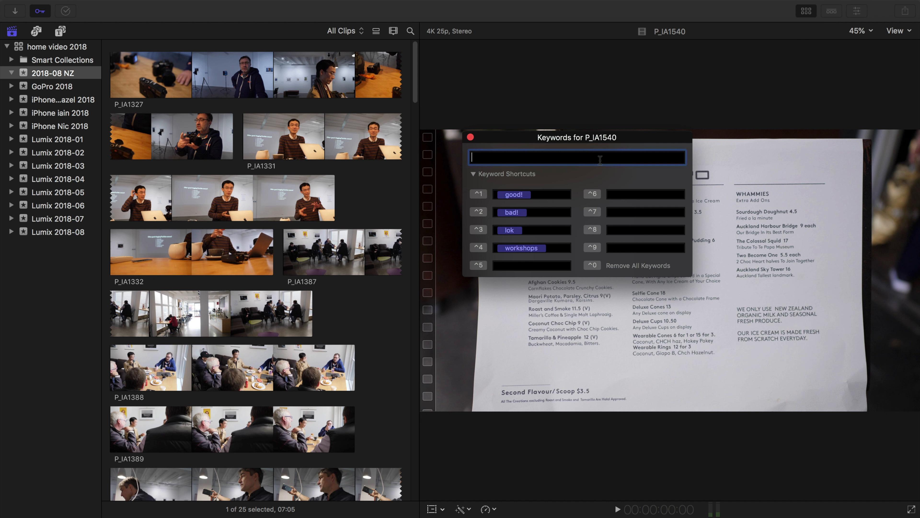
{"action": "left_click", "coordinate": [474, 174]}
{"action": "left_click", "coordinate": [473, 175]}
- Tag clip P_IA1327 with the "workshops" keyword and the person-name keyword from shortcut 3
{"action": "left_click", "coordinate": [254, 218]}
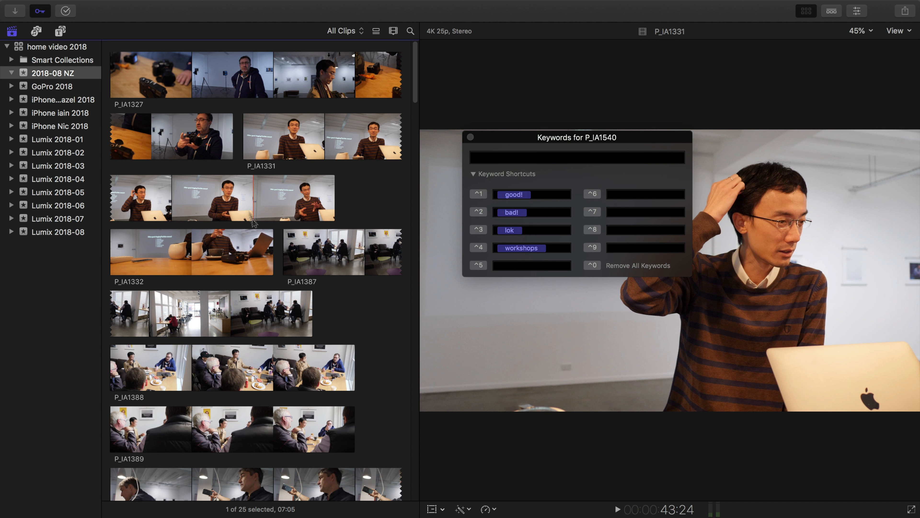
{"action": "left_click", "coordinate": [133, 77]}
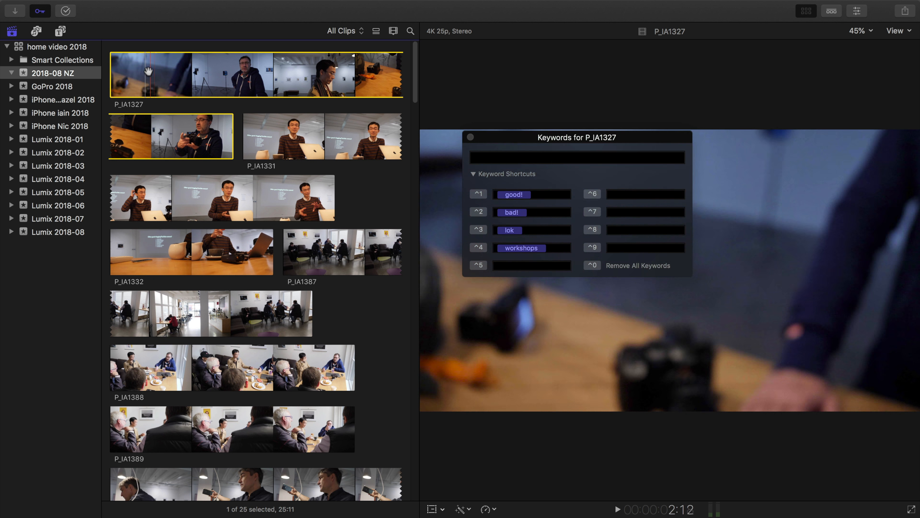
{"action": "left_click", "coordinate": [483, 247]}
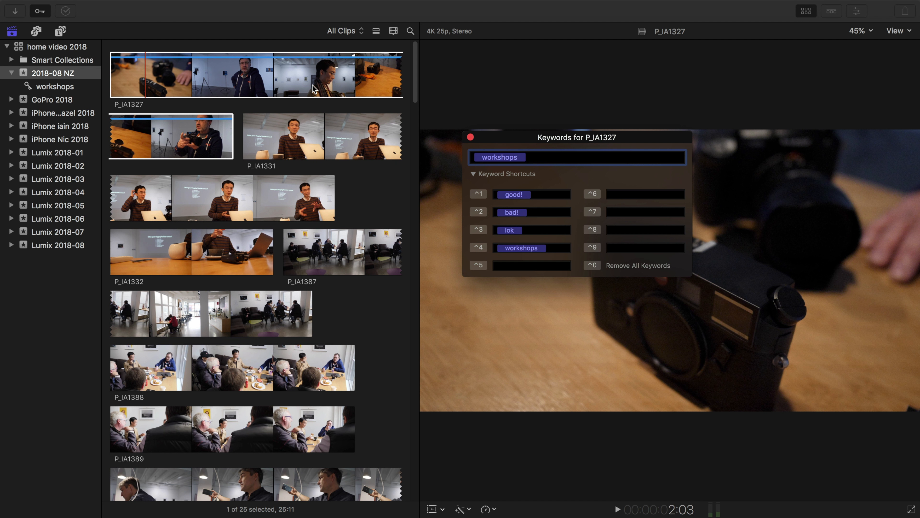
{"action": "left_click", "coordinate": [329, 80]}
{"action": "left_click", "coordinate": [485, 232]}
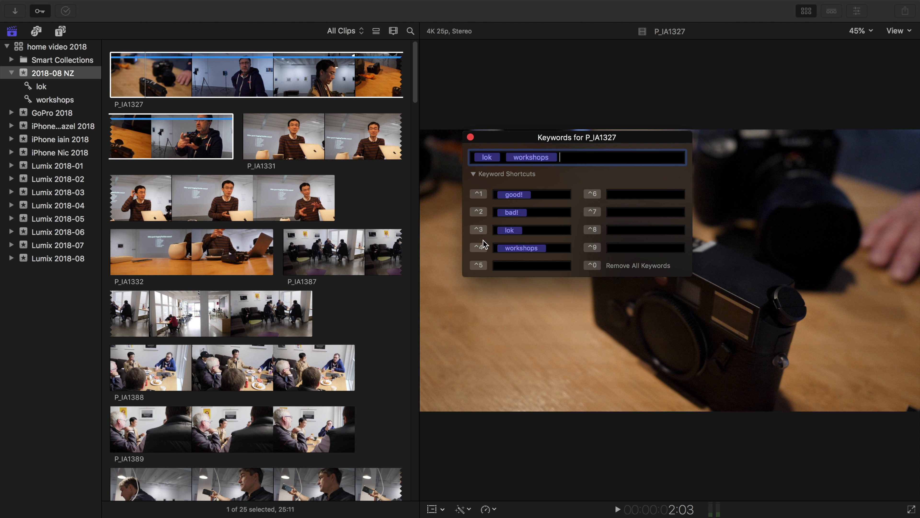
- Add a second person's first name as a new keyword to clip P_IA1327
{"action": "left_click", "coordinate": [226, 76]}
{"action": "left_click", "coordinate": [638, 156]}
{"action": "type", "text": "darryl"}
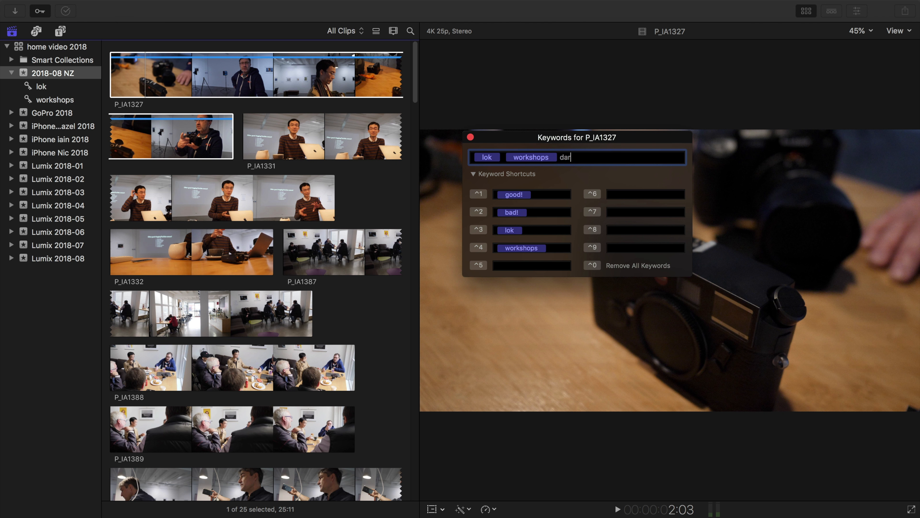
{"action": "key", "text": "Return"}
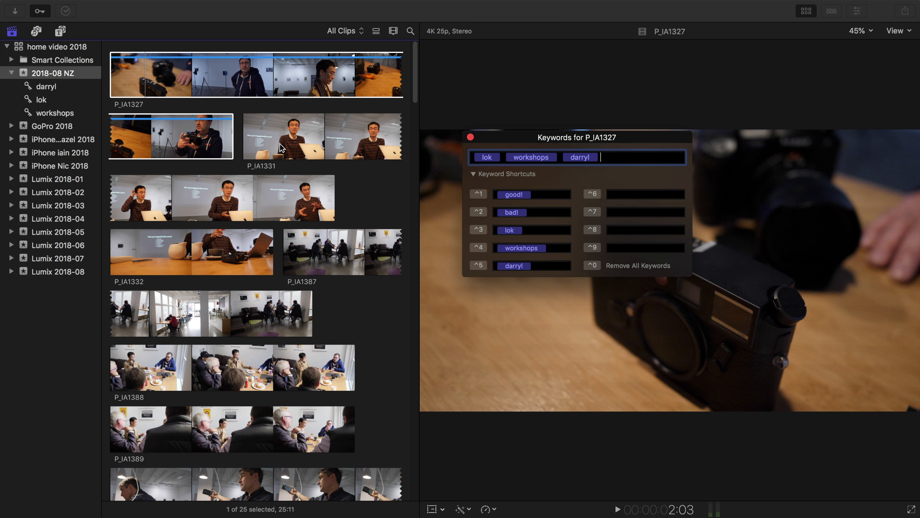
- Tag clip P_IA1331 with "workshops" and the shortcut 3 keyword, and clip P_IA1387 with those plus the shortcut 5 keyword
{"action": "left_click", "coordinate": [281, 146]}
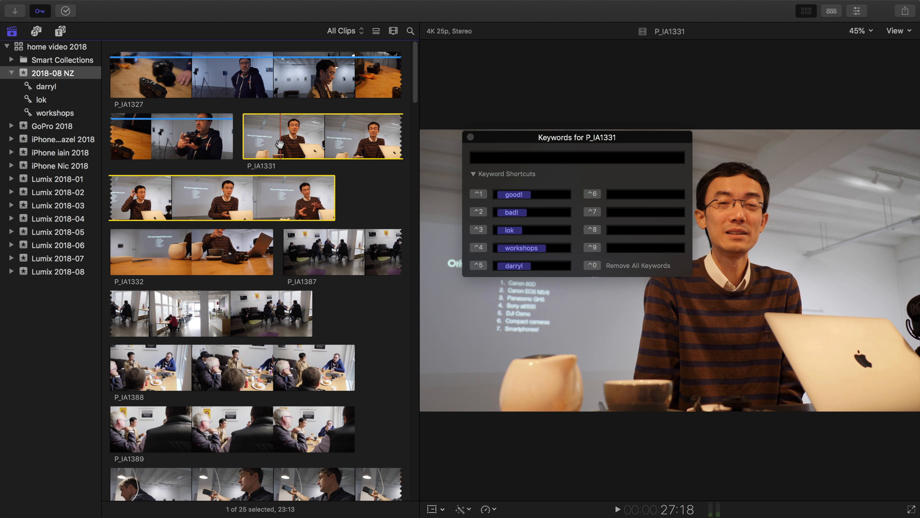
{"action": "key", "text": "ctrl+4"}
{"action": "key", "text": "ctrl+3"}
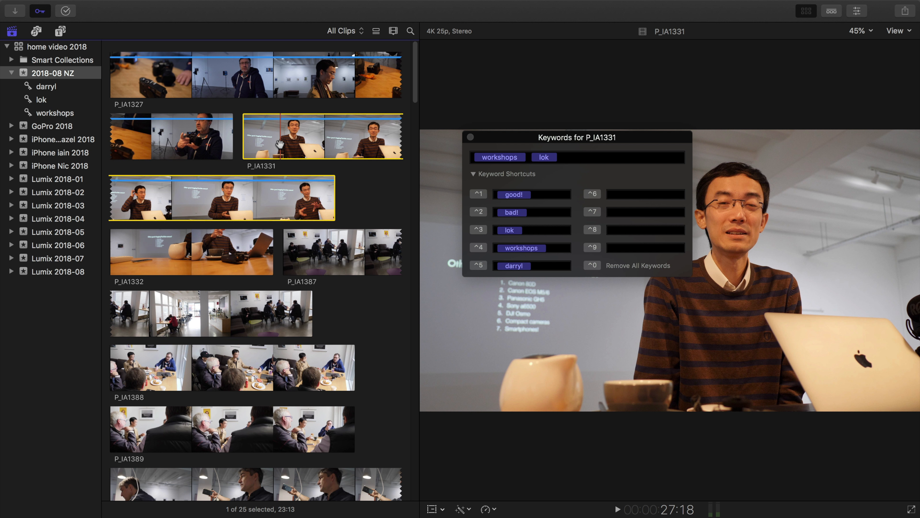
{"action": "left_click", "coordinate": [315, 259]}
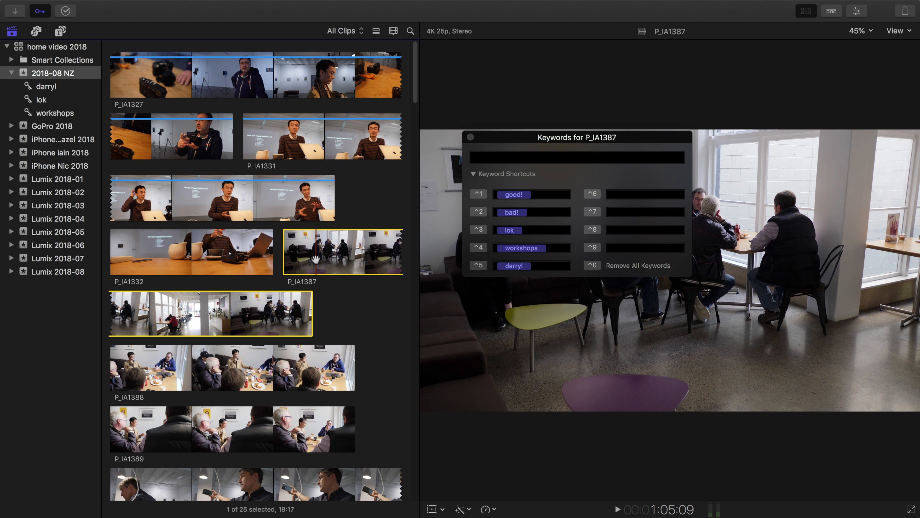
{"action": "key", "text": "ctrl+4"}
{"action": "key", "text": "ctrl+3"}
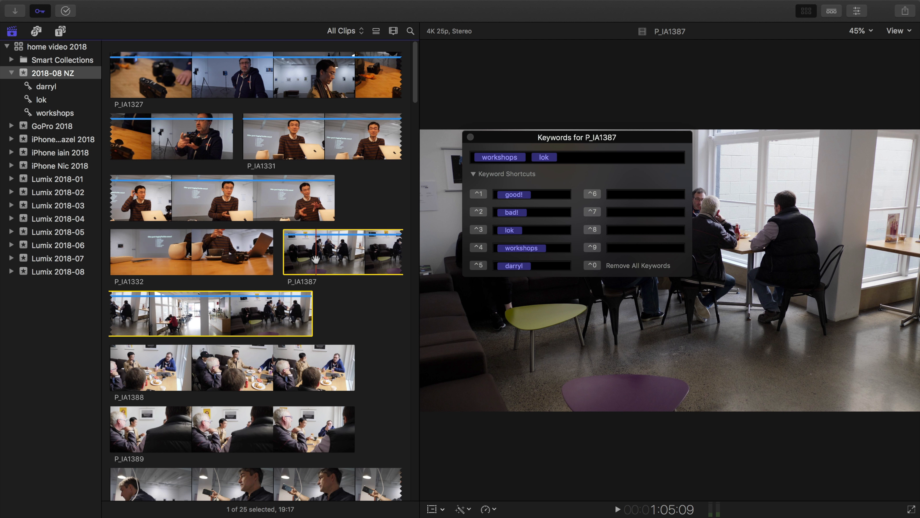
- Tag clips P_IA1388 and P_IA1389 together with "workshops" and the person-name keywords from shortcuts 5 and 3
{"action": "left_click", "coordinate": [219, 375]}
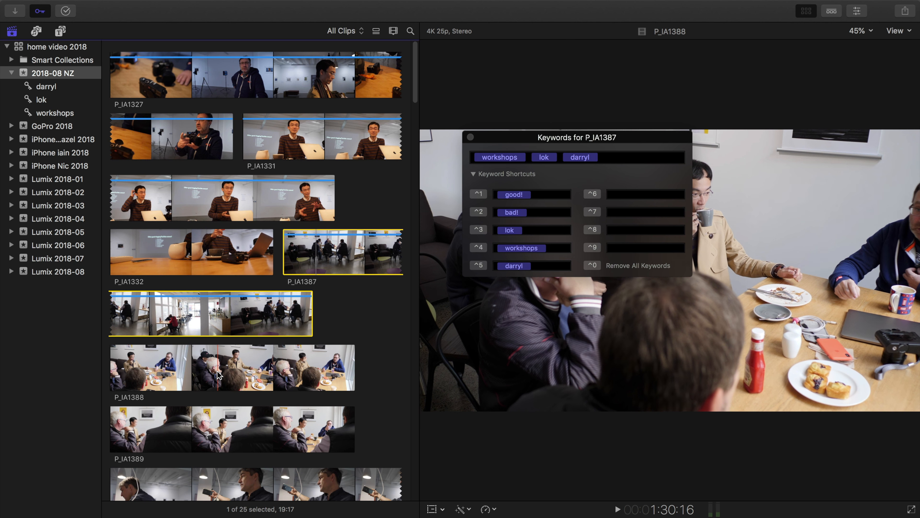
{"action": "scroll", "coordinate": [219, 375], "scroll_direction": "down", "scroll_amount": 5}
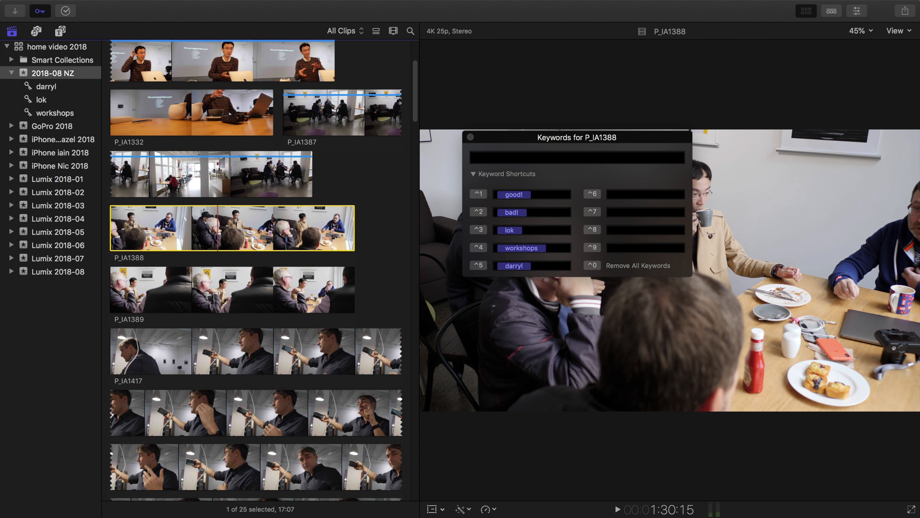
{"action": "left_click", "coordinate": [221, 294], "text": "super"}
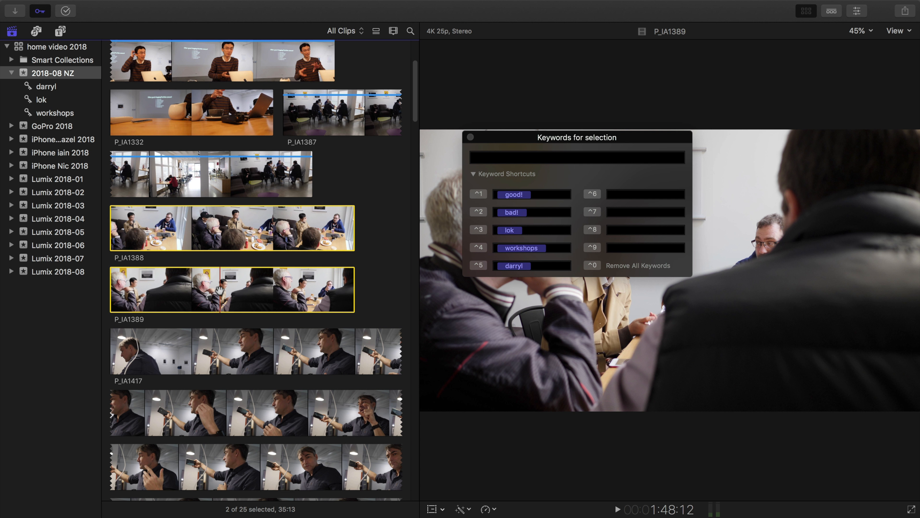
{"action": "key", "text": "ctrl+4"}
{"action": "key", "text": "ctrl+5"}
{"action": "key", "text": "ctrl+3"}
- Tag clip P_IA1417 with "workshops" and a new keyword giving a third person's first name
{"action": "left_click", "coordinate": [225, 354]}
{"action": "scroll", "coordinate": [224, 354], "scroll_direction": "down", "scroll_amount": 10}
{"action": "key", "text": "ctrl+4"}
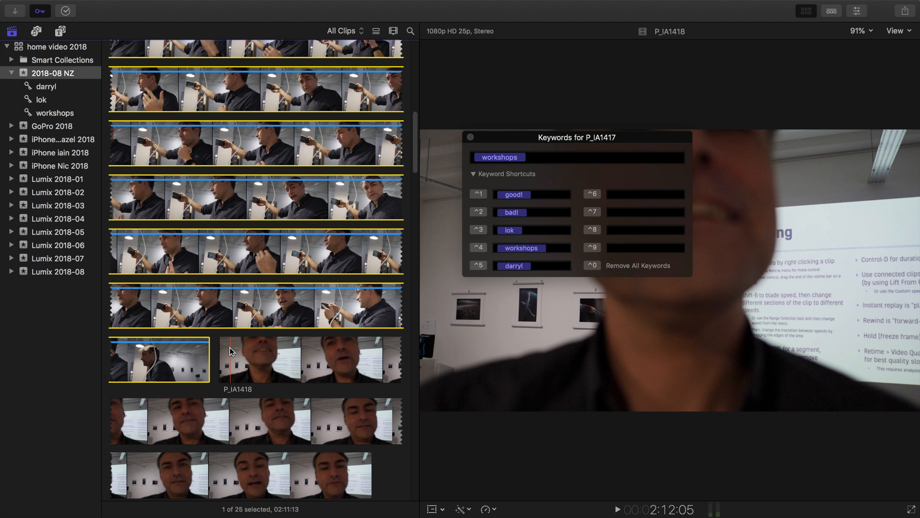
- Tag clips P_IA1418 and P_IA1419 together with the shortcut 6 person-name keyword, "workshops" and a new "slow-mo" keyword
{"action": "left_click", "coordinate": [246, 359]}
{"action": "scroll", "coordinate": [246, 359], "scroll_direction": "down", "scroll_amount": 5}
{"action": "left_click", "coordinate": [301, 380], "text": "super"}
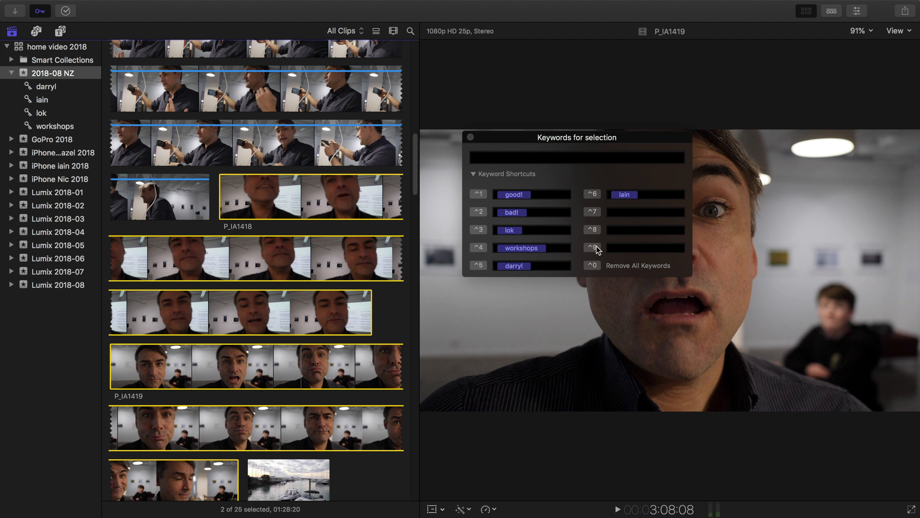
{"action": "key", "text": "ctrl+6"}
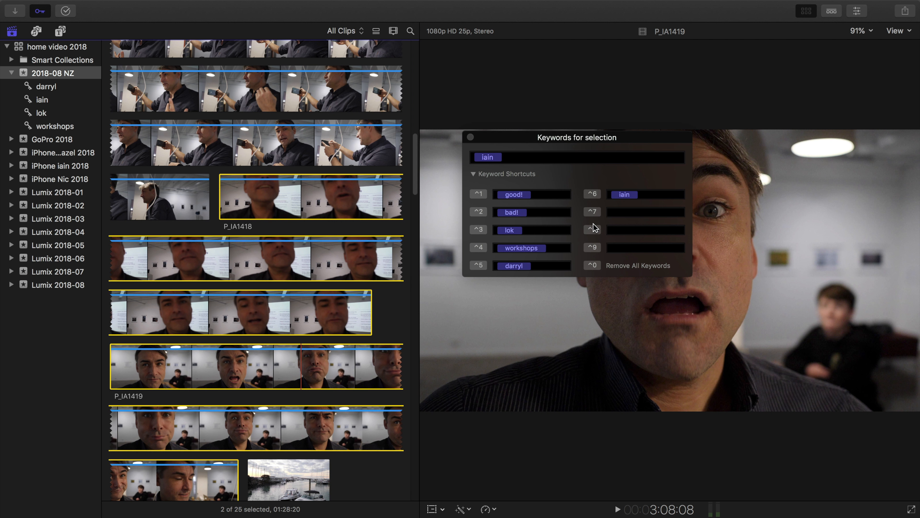
{"action": "key", "text": "ctrl+4"}
{"action": "left_click", "coordinate": [598, 157]}
{"action": "type", "text": "sko"}
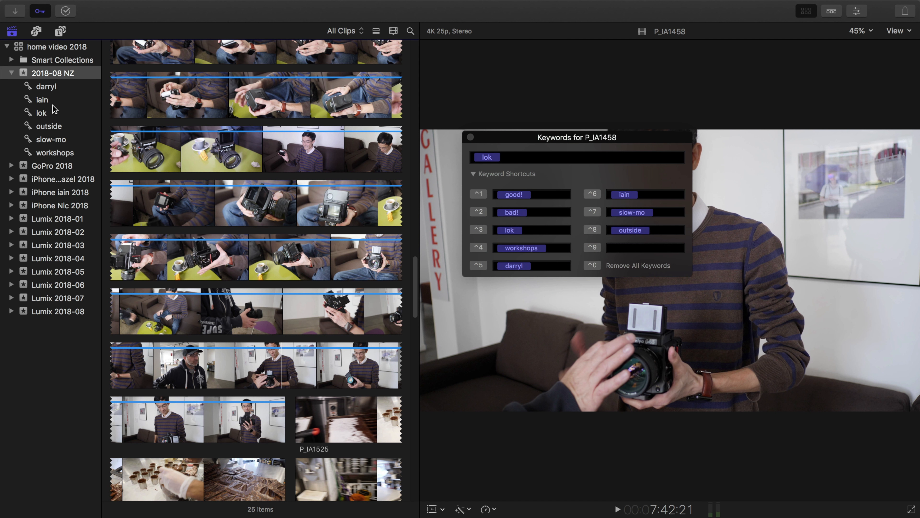
- Review the clips in the three person-name keyword collections and the workshops collection of the 2018-08 NZ event
{"action": "left_click", "coordinate": [48, 114]}
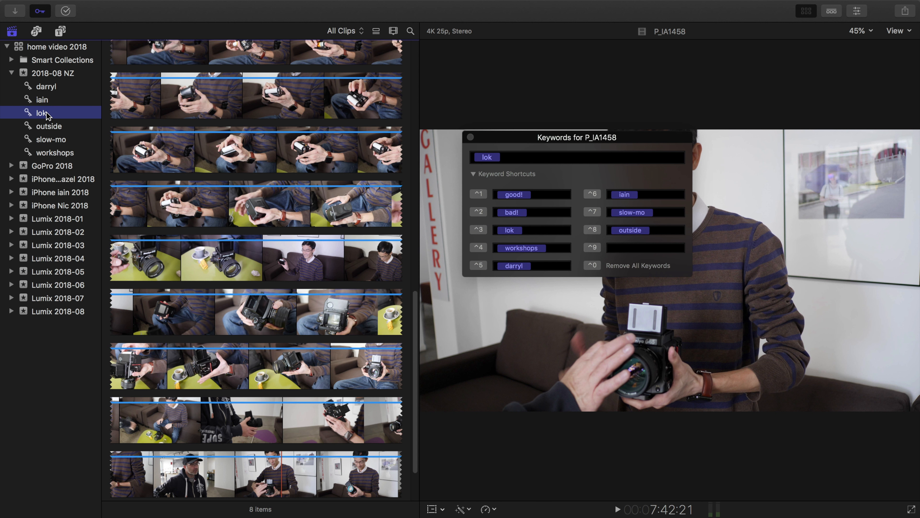
{"action": "scroll", "coordinate": [159, 238], "scroll_direction": "up", "scroll_amount": 15}
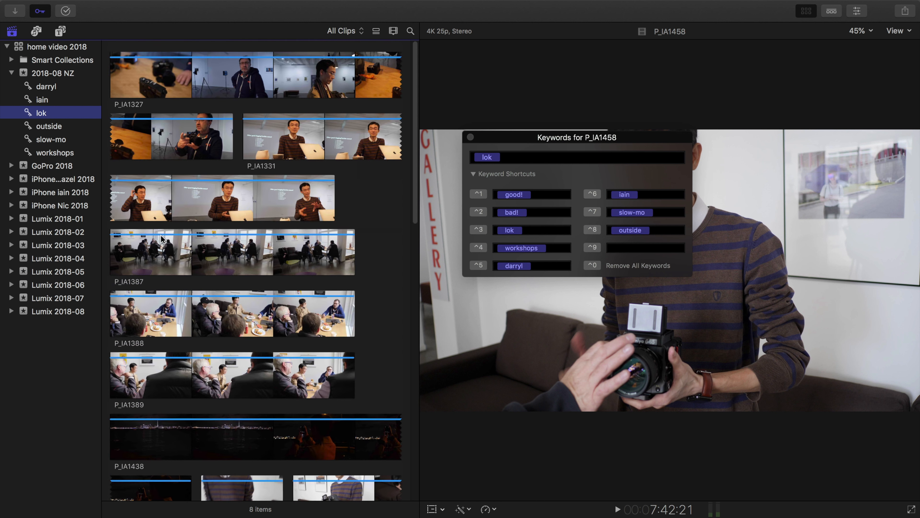
{"action": "left_click", "coordinate": [59, 102]}
{"action": "scroll", "coordinate": [166, 262], "scroll_direction": "down", "scroll_amount": 10}
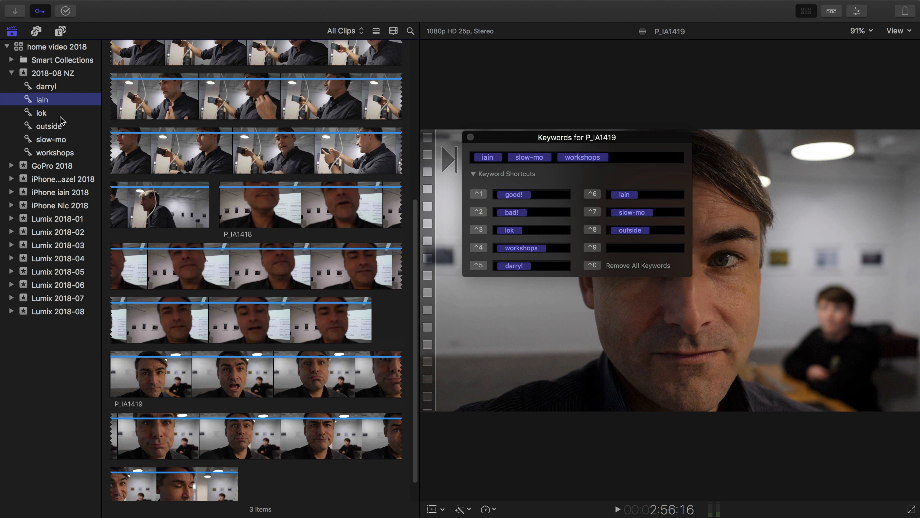
{"action": "left_click", "coordinate": [52, 88]}
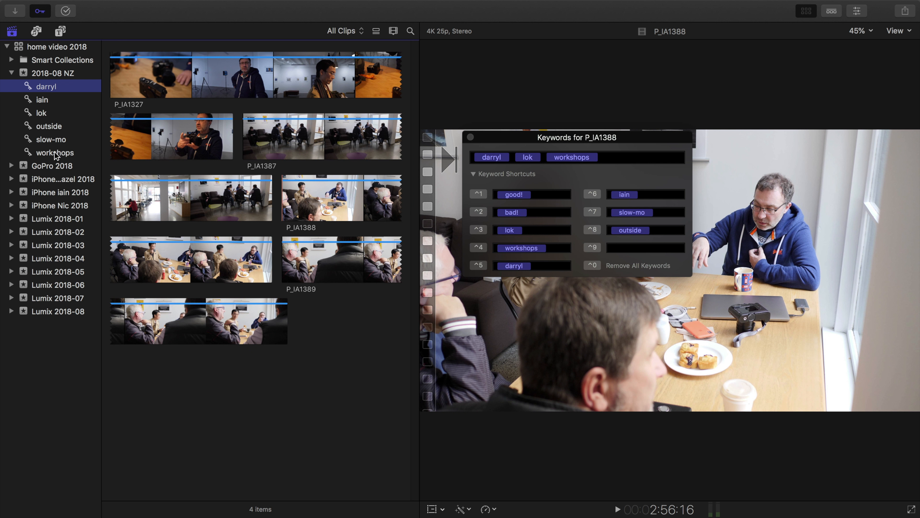
{"action": "left_click", "coordinate": [55, 154]}
{"action": "scroll", "coordinate": [268, 231], "scroll_direction": "up", "scroll_amount": 10}
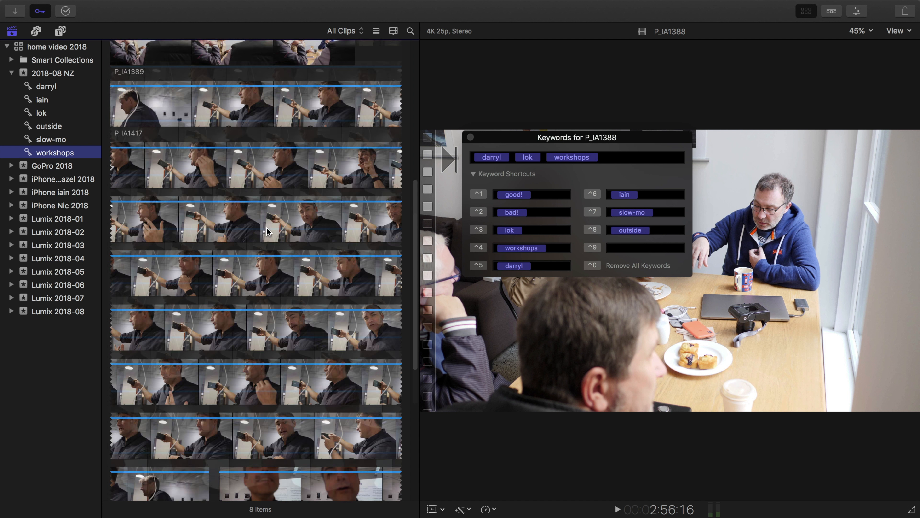
- Check the slow-mo keyword collection, and return to the full 2018-08 NZ event with the keyword editor closed
{"action": "left_click", "coordinate": [56, 140]}
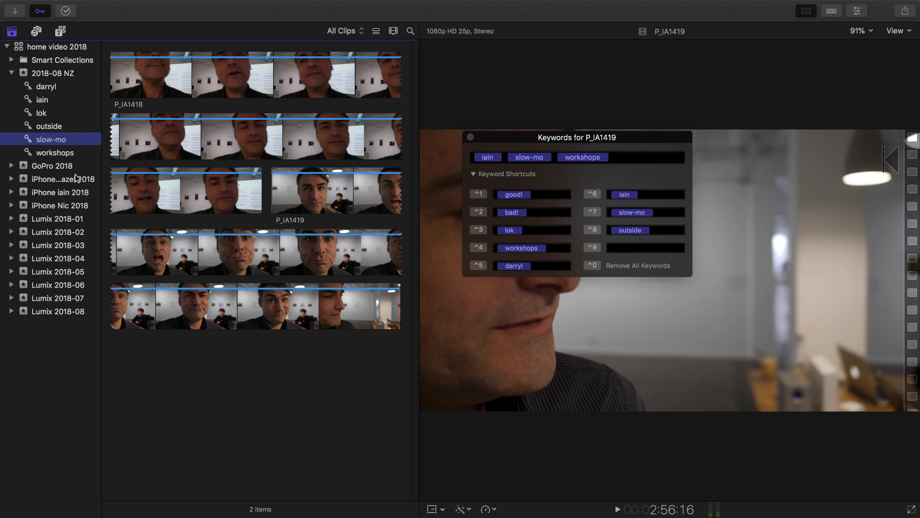
{"action": "left_click", "coordinate": [240, 196]}
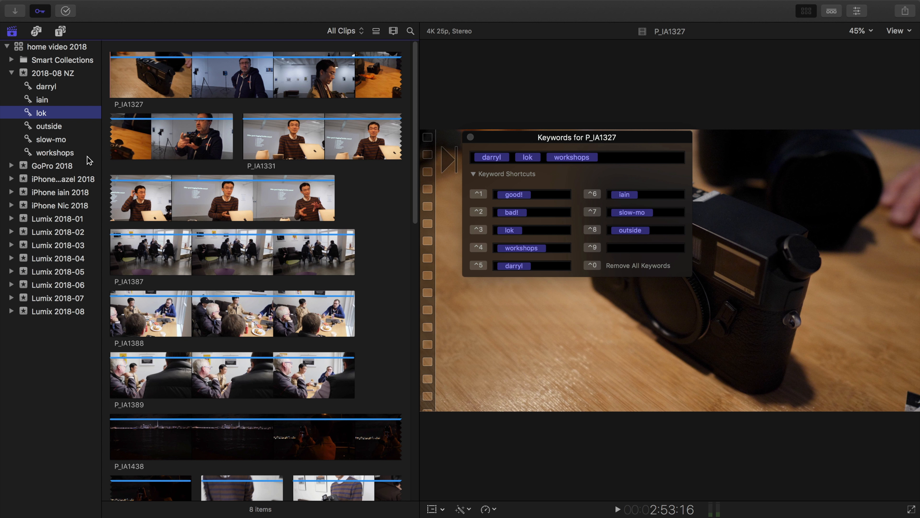
{"action": "left_click", "coordinate": [56, 74]}
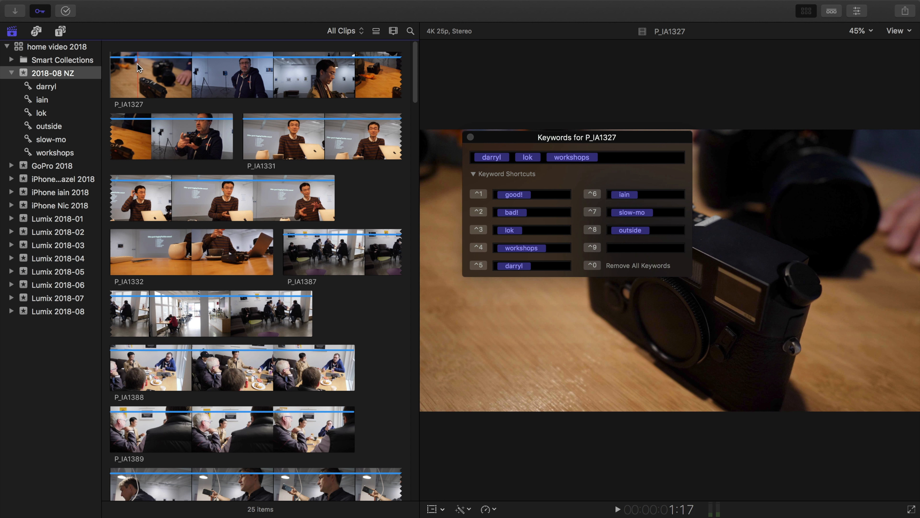
{"action": "left_click", "coordinate": [471, 137]}
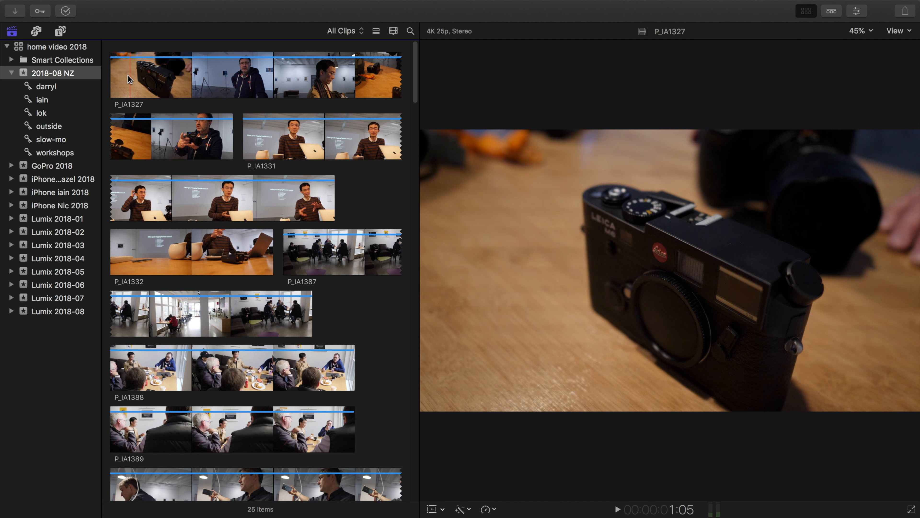
- Review clip P_IA1327 by playing it forward at normal and faster speed and in reverse, and pause it
{"action": "key", "text": "l"}
{"action": "key", "text": "k"}
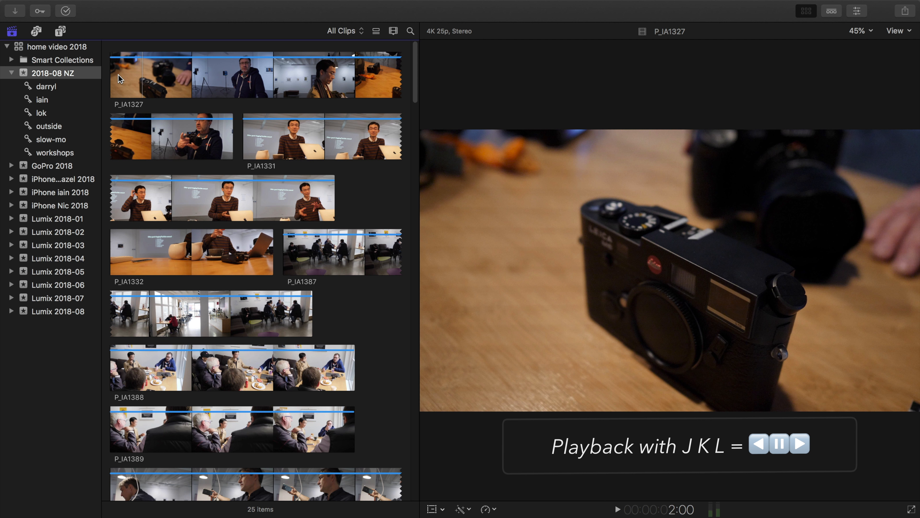
{"action": "key", "text": "l"}
{"action": "key", "text": "l"}
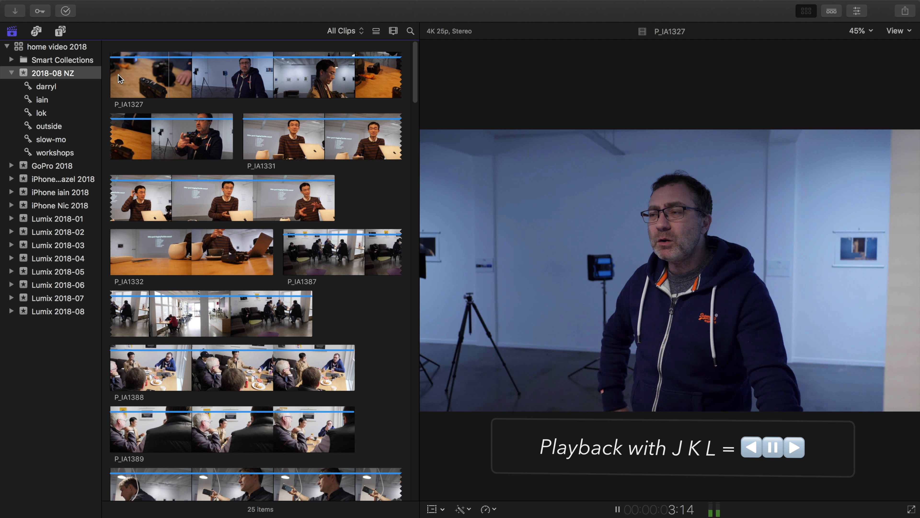
{"action": "key", "text": "l"}
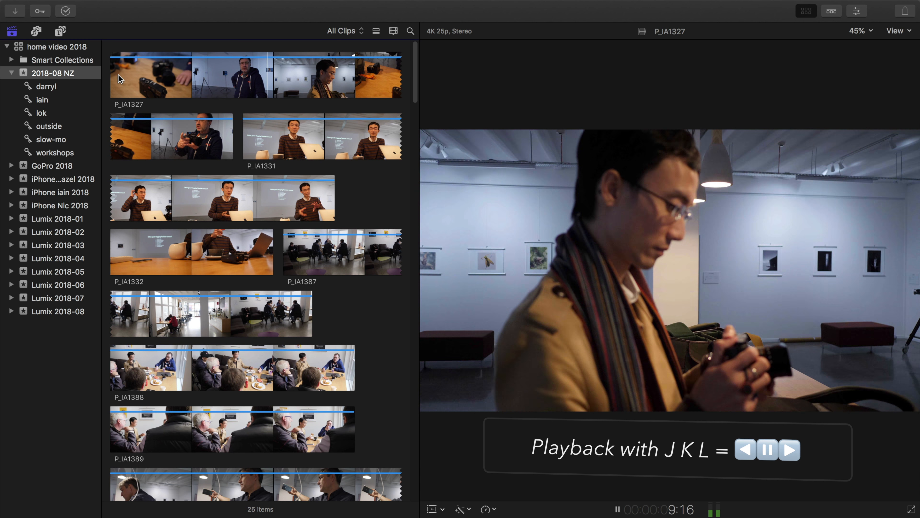
{"action": "key", "text": "j"}
{"action": "key", "text": "j"}
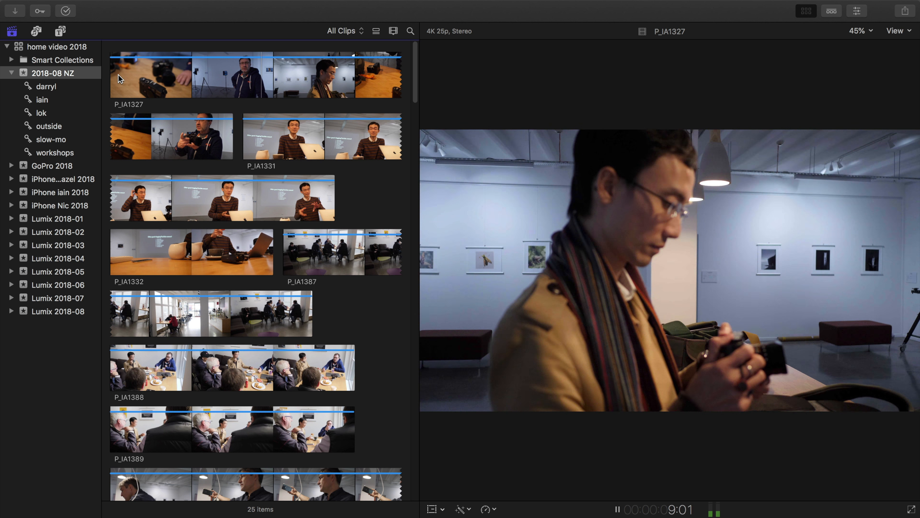
{"action": "key", "text": "k"}
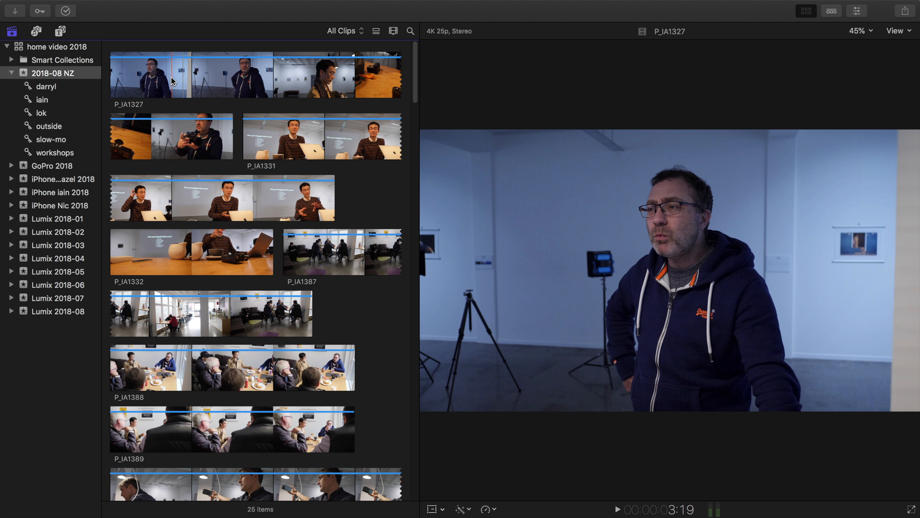
- Select a range of about 3 seconds in clip P_IA1327, from about 3:19 to 6:23, and mark it as a favorite
{"action": "left_click_drag", "start_coordinate": [172, 80], "coordinate": [221, 72]}
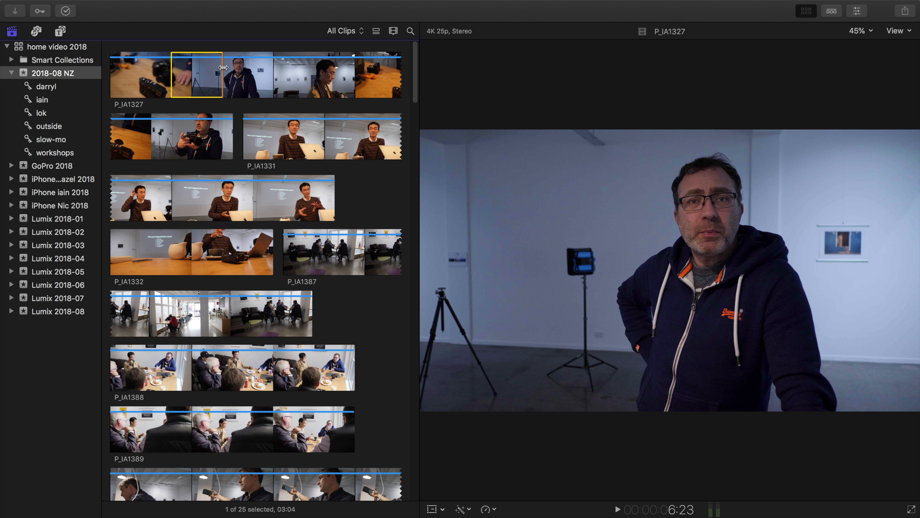
{"action": "key", "text": "f"}
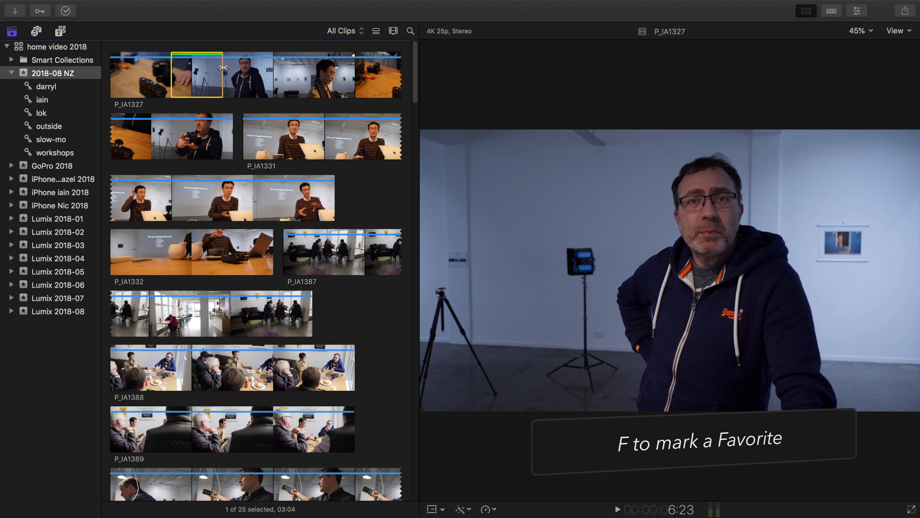